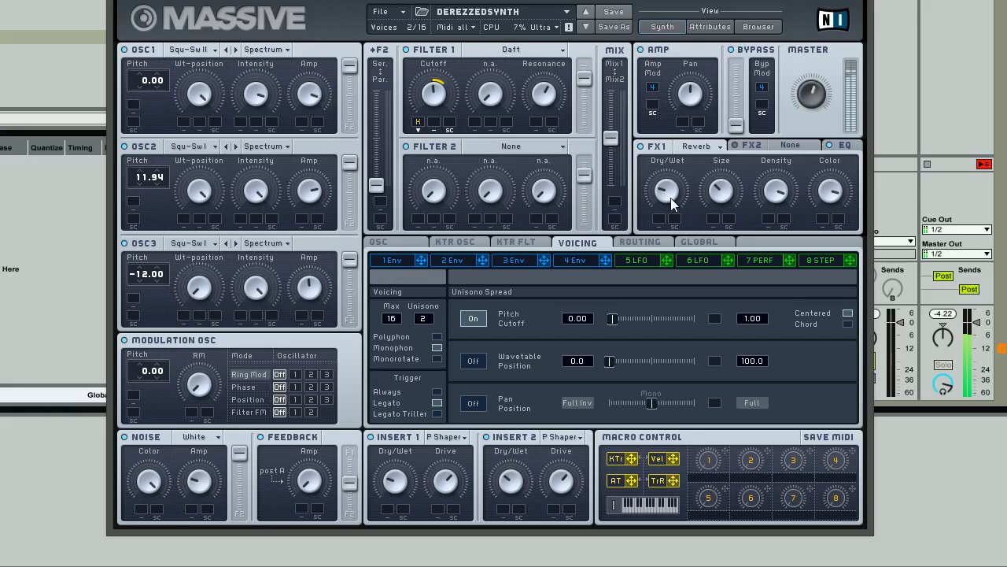
Step: Start a new empty sound
{"action": "mouse_move", "coordinate": [670, 198]}
{"action": "left_mouse_down"}
{"action": "mouse_move", "coordinate": [665, 151]}
{"action": "mouse_move", "coordinate": [670, 223]}
{"action": "mouse_move", "coordinate": [670, 181]}
{"action": "mouse_move", "coordinate": [665, 200]}
{"action": "left_mouse_up"}
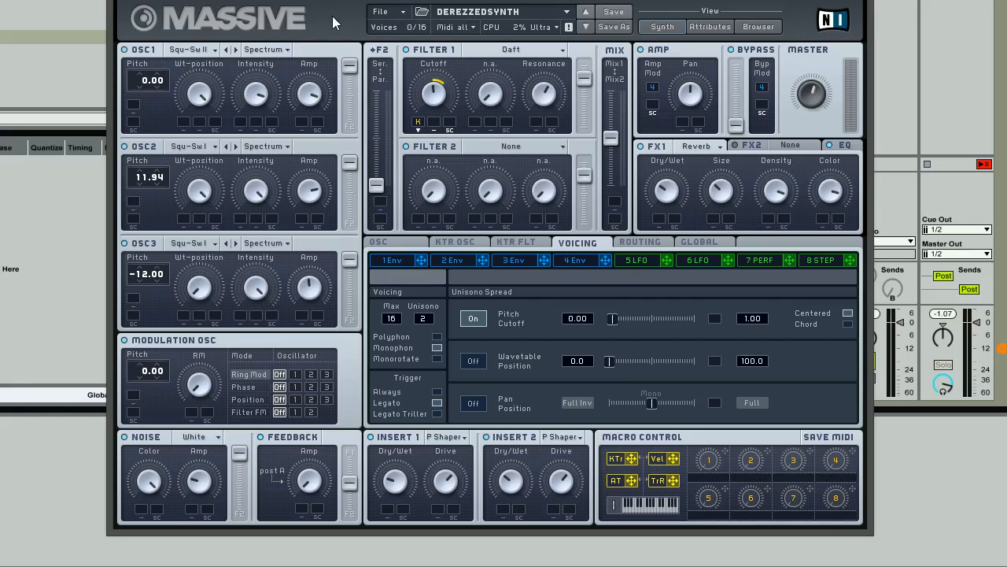
{"action": "left_click", "coordinate": [393, 12]}
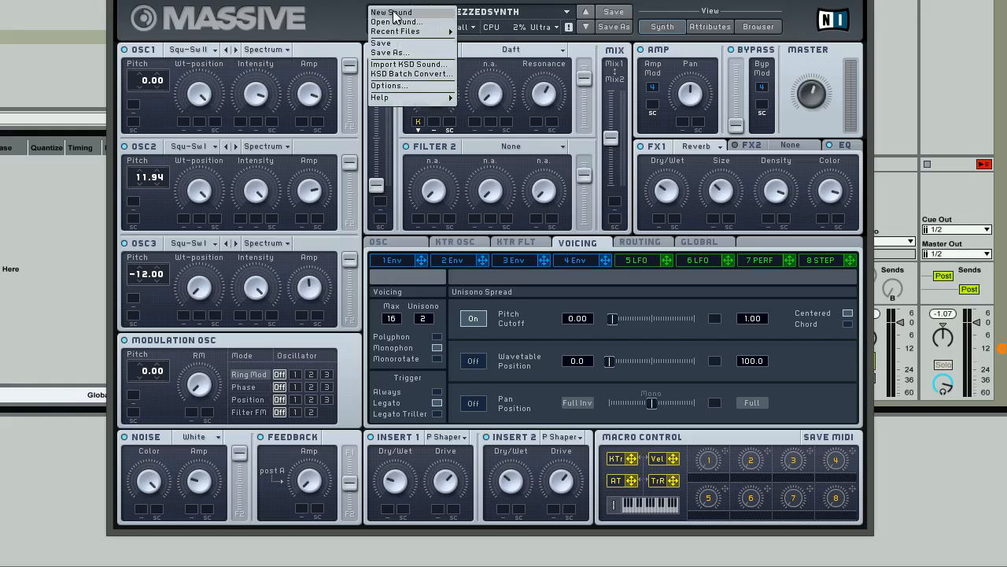
{"action": "left_click", "coordinate": [414, 12]}
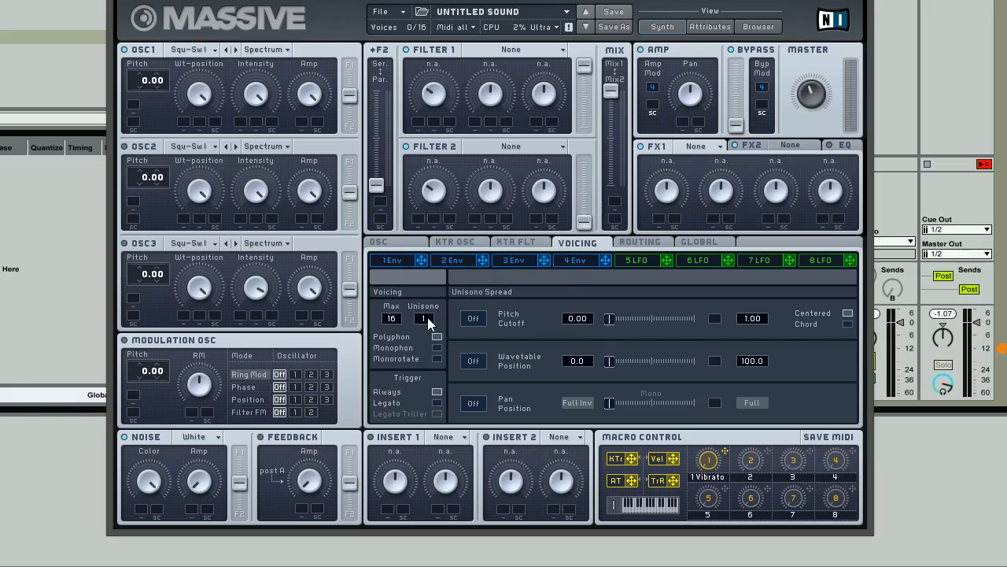
Step: Set the voicing to 2 unisono voices, Monophon and Legato trigger, and switch on a very slight Pitch Cutoff spread
{"action": "mouse_move", "coordinate": [432, 322]}
{"action": "left_mouse_down"}
{"action": "mouse_move", "coordinate": [436, 311]}
{"action": "mouse_move", "coordinate": [432, 334]}
{"action": "left_mouse_up"}
{"action": "left_click", "coordinate": [437, 347]}
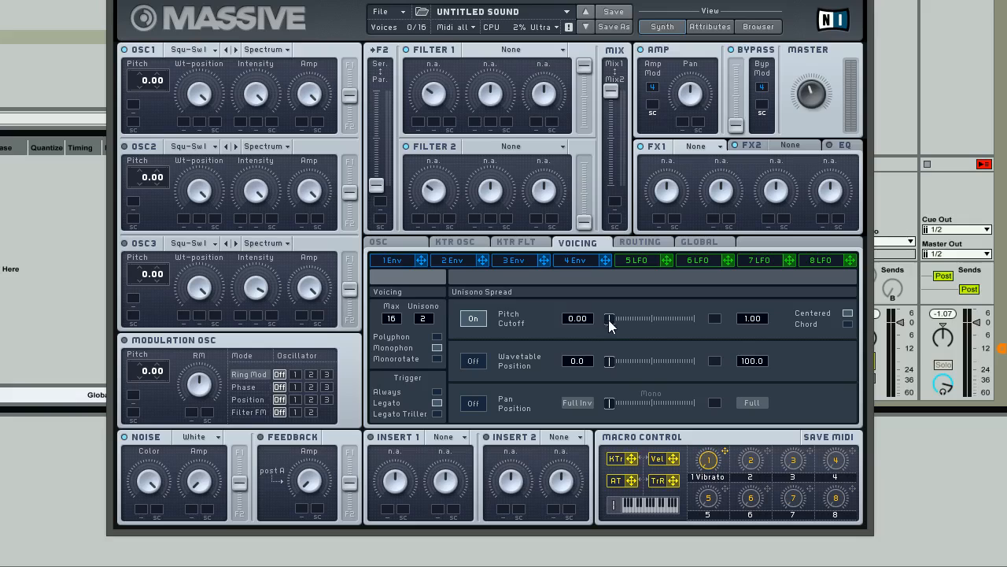
{"action": "left_click_drag", "start_coordinate": [611, 320], "coordinate": [616, 324]}
Step: Switch on OSC2 and OSC3, and set OSC1 to the Square-Saw II wavetable, routed fully to F1 with a slightly reduced amp
{"action": "left_click", "coordinate": [125, 146]}
{"action": "left_click", "coordinate": [209, 51]}
{"action": "left_click", "coordinate": [264, 77]}
{"action": "left_click", "coordinate": [213, 50]}
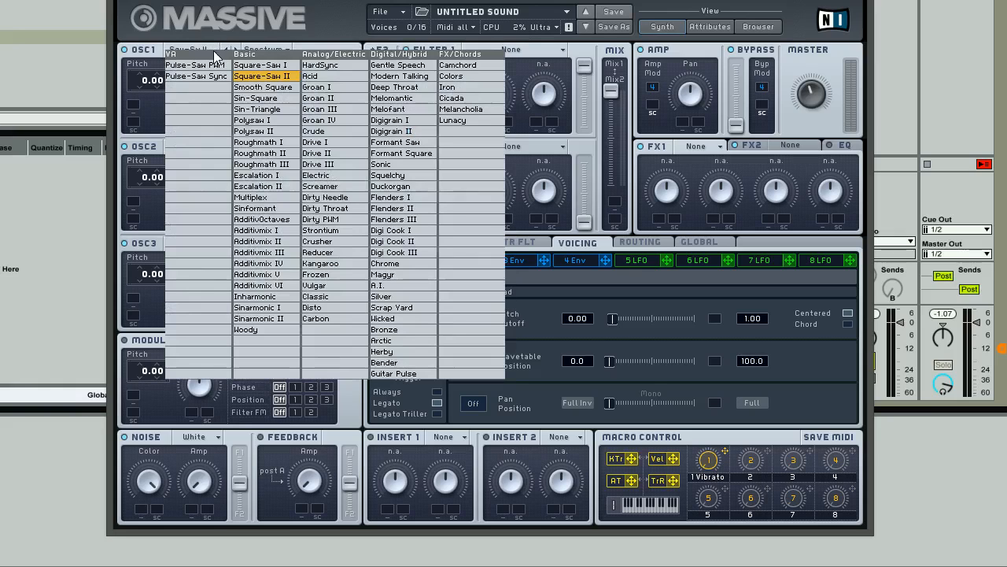
{"action": "left_click", "coordinate": [270, 78]}
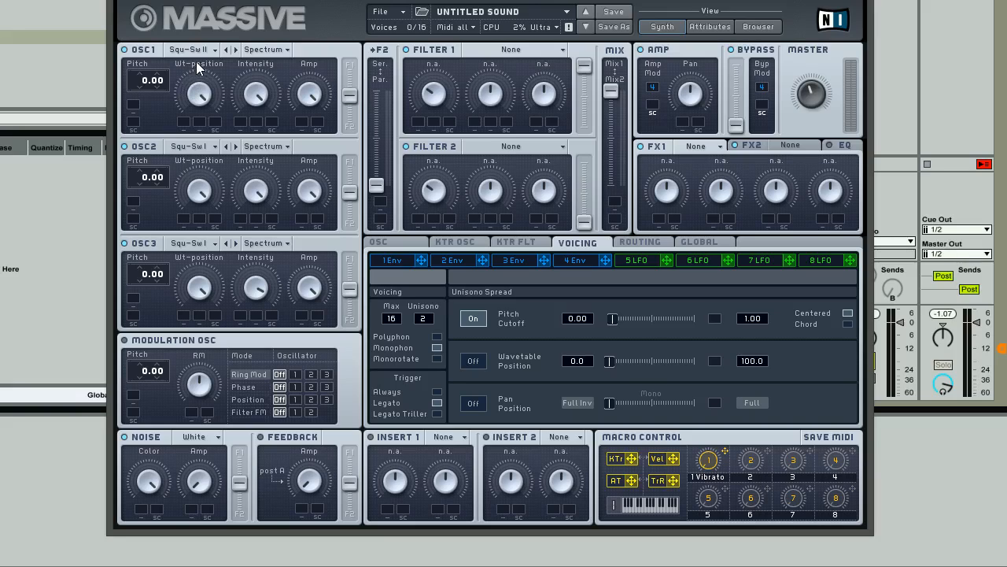
{"action": "left_click_drag", "start_coordinate": [349, 93], "coordinate": [349, 37]}
{"action": "mouse_move", "coordinate": [309, 111]}
{"action": "left_mouse_down"}
{"action": "mouse_move", "coordinate": [318, 124]}
{"action": "mouse_move", "coordinate": [303, 109]}
{"action": "left_mouse_up"}
Step: Set OSC2 to the Square-Saw II wavetable with a pitch of 11.93 and a reduced amp
{"action": "left_click", "coordinate": [209, 145]}
{"action": "left_click", "coordinate": [254, 176]}
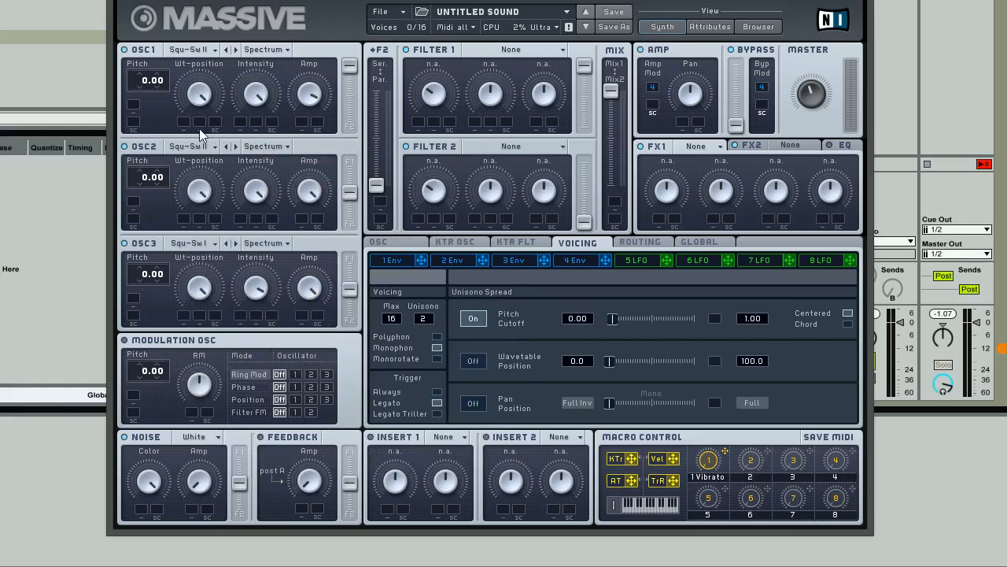
{"action": "left_click_drag", "start_coordinate": [149, 177], "coordinate": [152, 164]}
{"action": "left_click_drag", "start_coordinate": [307, 193], "coordinate": [310, 220]}
Step: Set OSC3 to pitch -12.00, minimum wavetable position and about half amp, and route OSC2 and OSC3 fully to F1
{"action": "left_click_drag", "start_coordinate": [139, 275], "coordinate": [166, 293]}
{"action": "left_click_drag", "start_coordinate": [308, 289], "coordinate": [306, 308]}
{"action": "left_click_drag", "start_coordinate": [348, 194], "coordinate": [350, 164]}
{"action": "left_click_drag", "start_coordinate": [347, 288], "coordinate": [349, 260]}
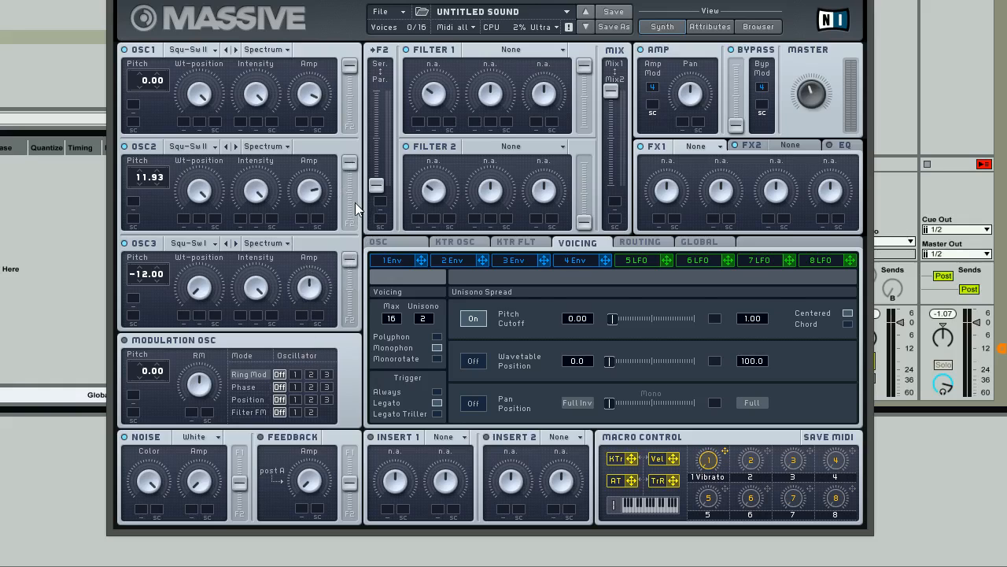
Step: Lower the master volume slightly and bring in a small amount of white noise with the noise amp
{"action": "mouse_move", "coordinate": [818, 98]}
{"action": "left_mouse_down"}
{"action": "mouse_move", "coordinate": [815, 119]}
{"action": "mouse_move", "coordinate": [813, 101]}
{"action": "left_mouse_up"}
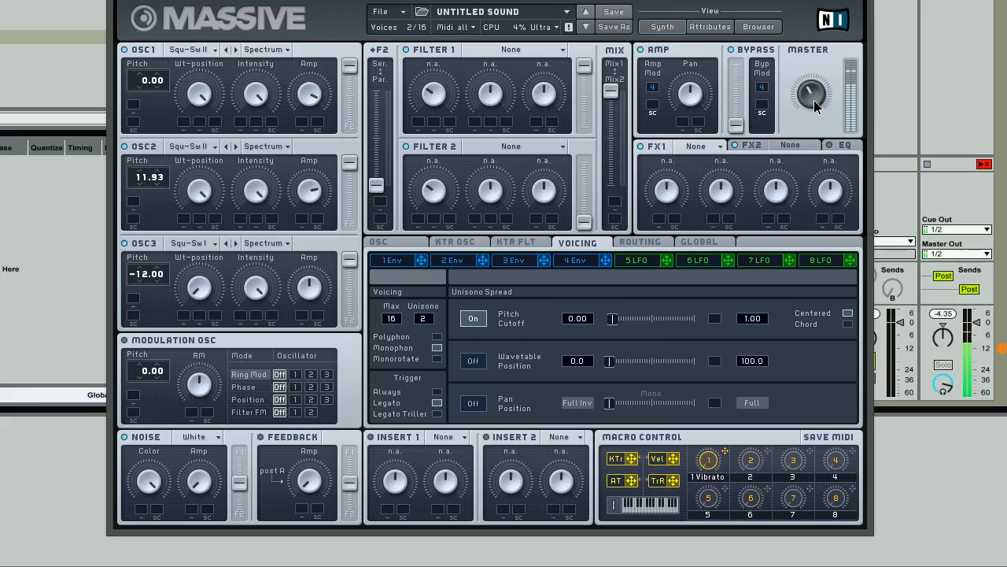
{"action": "left_click", "coordinate": [409, 241]}
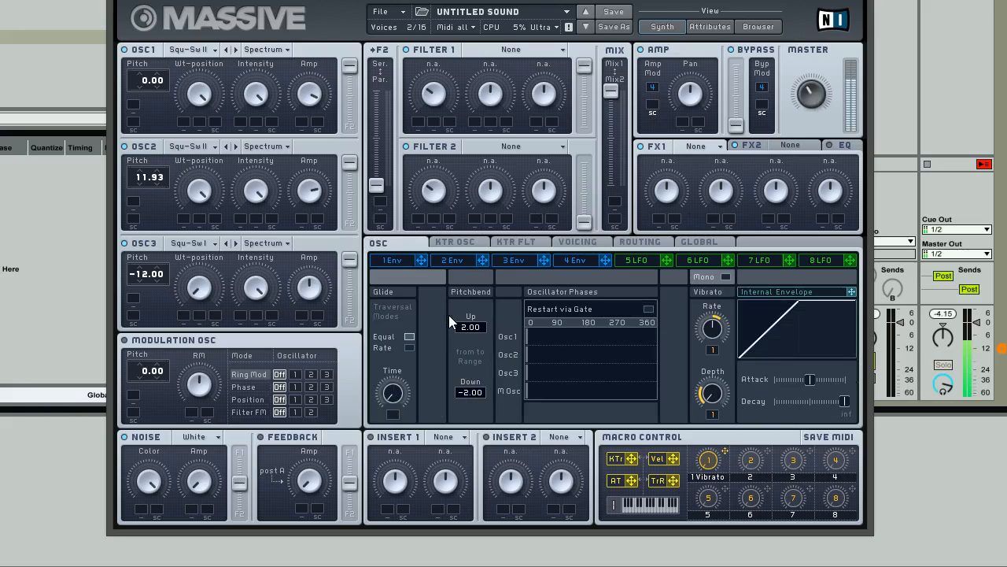
{"action": "left_click", "coordinate": [566, 242]}
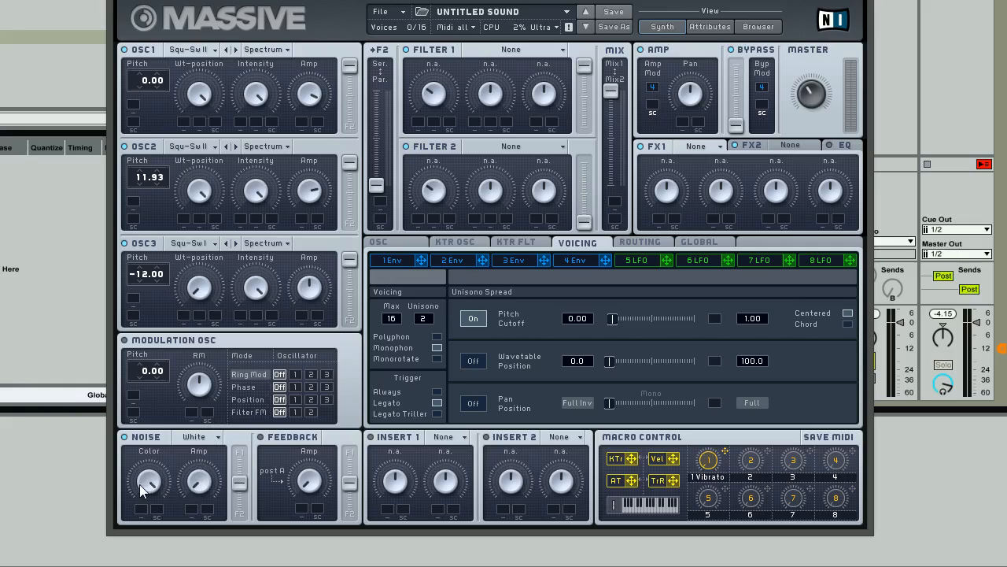
{"action": "mouse_move", "coordinate": [197, 481]}
{"action": "left_mouse_down"}
{"action": "mouse_move", "coordinate": [202, 463]}
{"action": "mouse_move", "coordinate": [200, 489]}
{"action": "left_mouse_up"}
Step: Set Filter 1 to the Daft type, with the cutoff slightly below the middle and the resonance raised above half
{"action": "left_click", "coordinate": [522, 52]}
{"action": "left_click", "coordinate": [499, 145]}
{"action": "left_click_drag", "start_coordinate": [440, 103], "coordinate": [449, 90]}
{"action": "left_click_drag", "start_coordinate": [541, 96], "coordinate": [540, 80]}
Step: Assign the KTr modulation source to the Filter 1 cutoff and check the filter key-tracking curve
{"action": "left_click_drag", "start_coordinate": [632, 462], "coordinate": [420, 125]}
{"action": "left_click", "coordinate": [521, 241]}
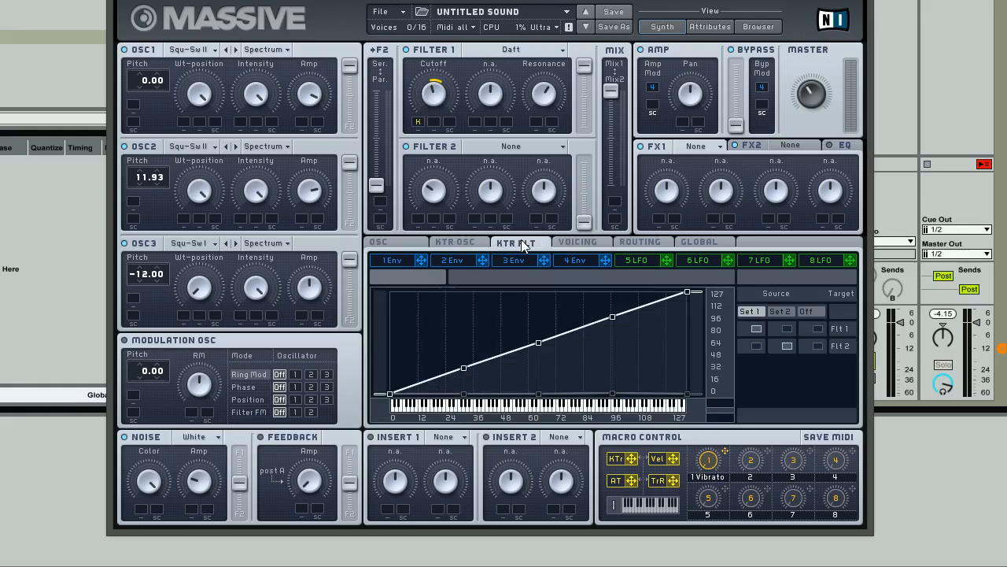
{"action": "left_click", "coordinate": [477, 242]}
{"action": "left_click", "coordinate": [518, 239]}
Step: Raise the master volume slightly, and route Insert 1 after Filter 1 and Insert 2 after the filter mix
{"action": "left_click_drag", "start_coordinate": [812, 105], "coordinate": [817, 85]}
{"action": "left_click", "coordinate": [640, 244]}
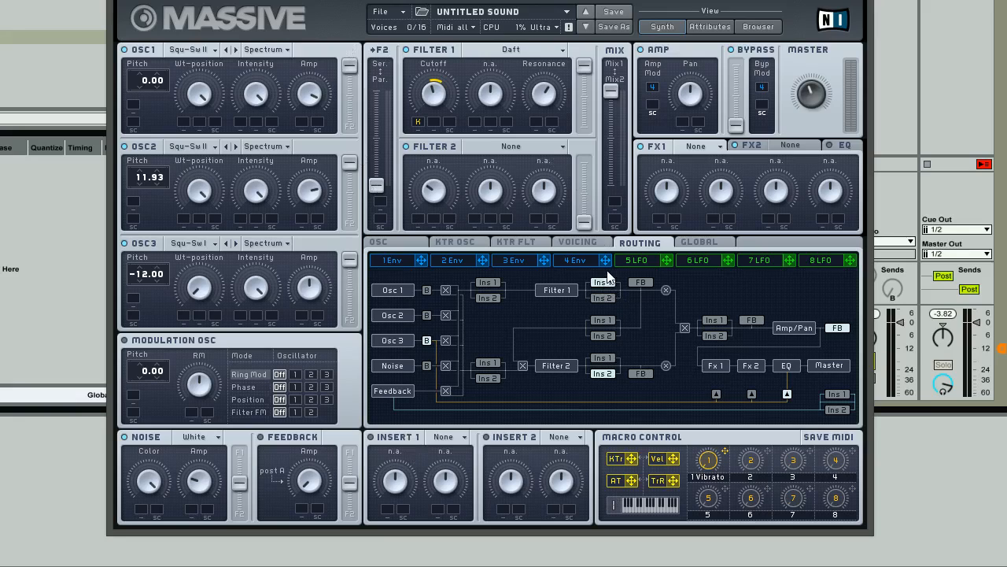
{"action": "left_click", "coordinate": [714, 336]}
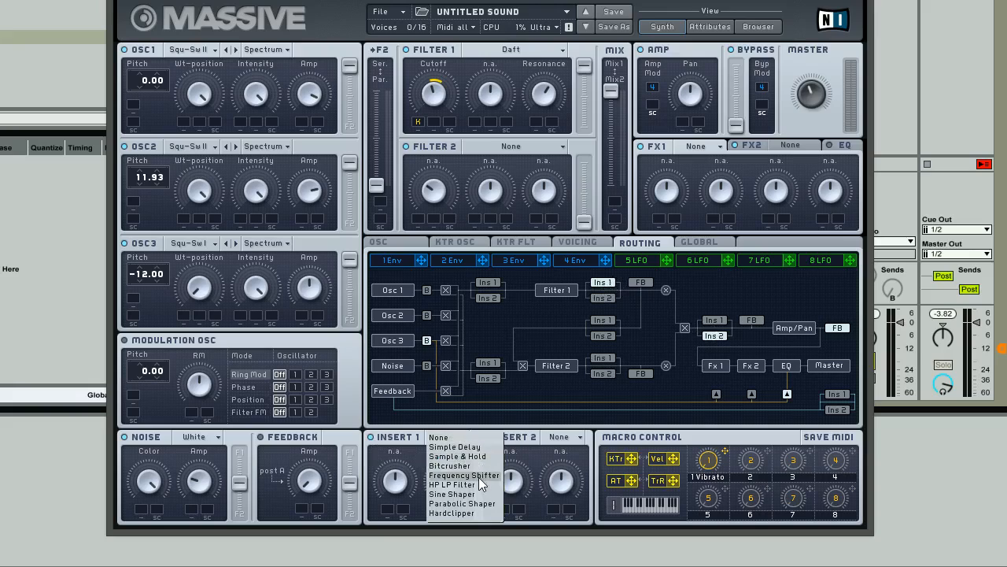
Step: Load the Parabolic Shaper effect into both Insert 1 and Insert 2
{"action": "left_click", "coordinate": [483, 504]}
{"action": "left_click", "coordinate": [563, 441]}
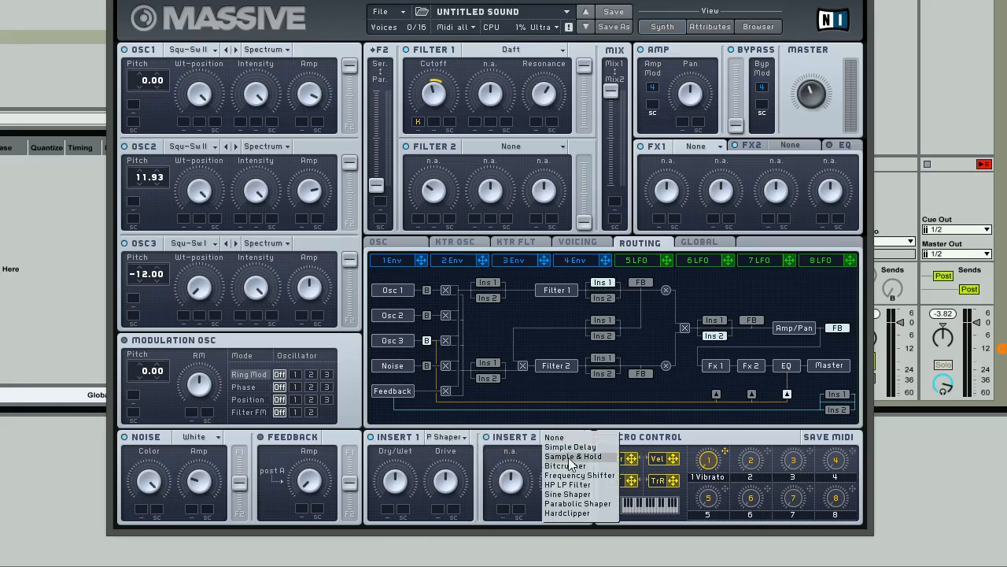
{"action": "left_click", "coordinate": [579, 504]}
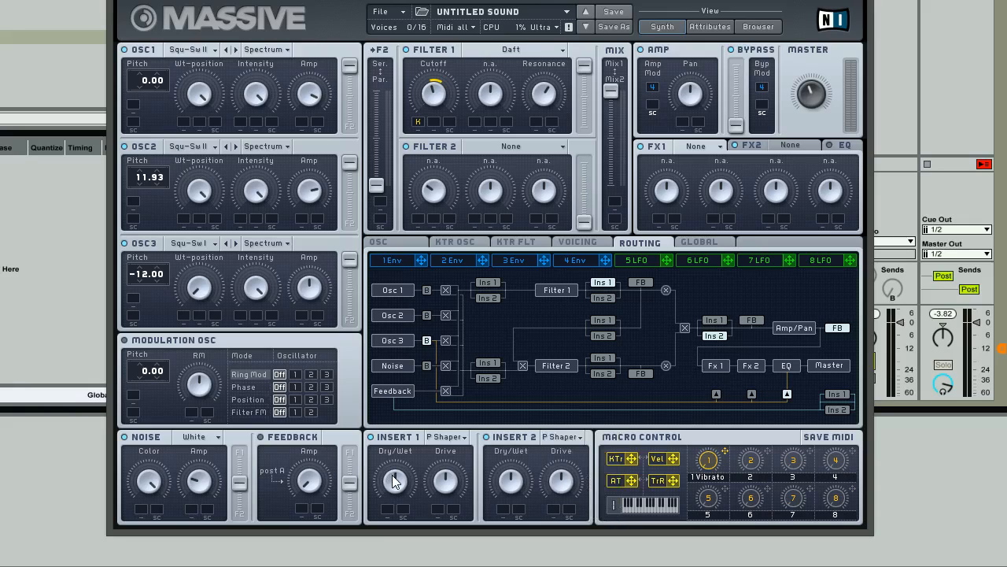
Step: Lower the dry/wet and raise the drive of both Parabolic Shaper inserts, and leave both inserts switched on
{"action": "left_click_drag", "start_coordinate": [394, 474], "coordinate": [393, 508]}
{"action": "left_click_drag", "start_coordinate": [509, 481], "coordinate": [501, 518]}
{"action": "left_click_drag", "start_coordinate": [447, 483], "coordinate": [450, 464]}
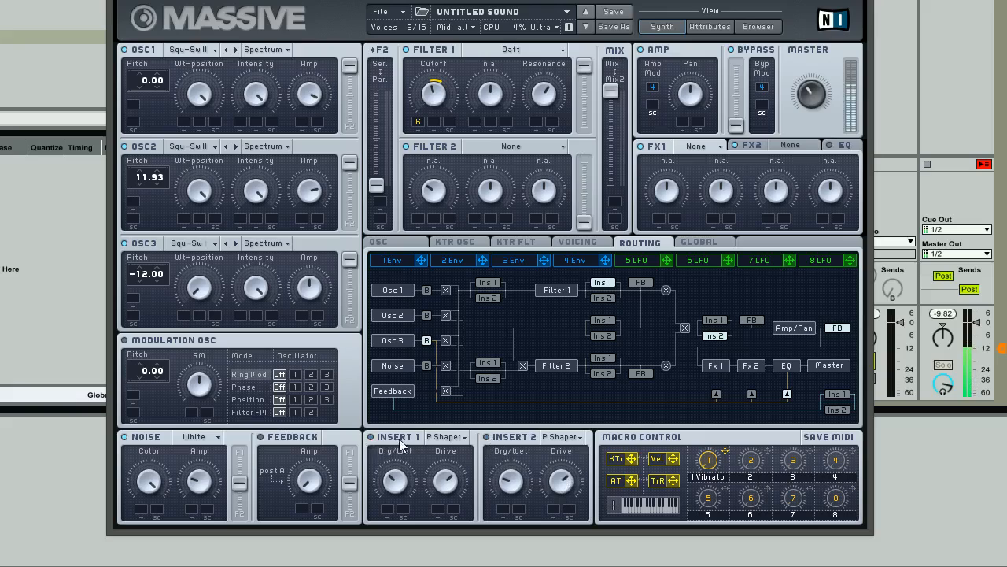
{"action": "left_click", "coordinate": [370, 436]}
{"action": "left_click", "coordinate": [487, 437]}
Step: Adjust the release of envelope 4, and enable the EQ with its low shelf slightly lowered
{"action": "left_click", "coordinate": [579, 260]}
{"action": "left_click_drag", "start_coordinate": [831, 409], "coordinate": [827, 390]}
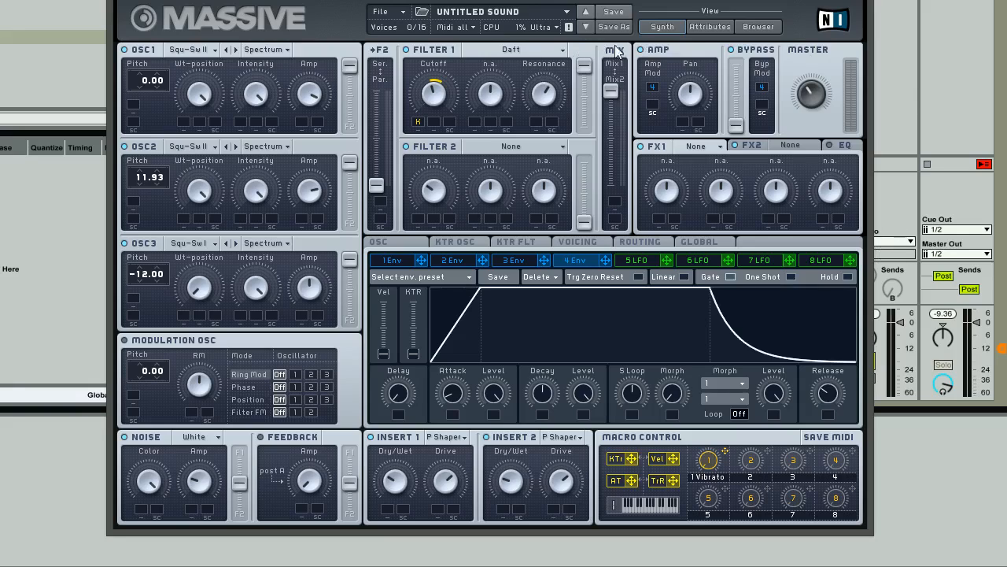
{"action": "left_click", "coordinate": [838, 146]}
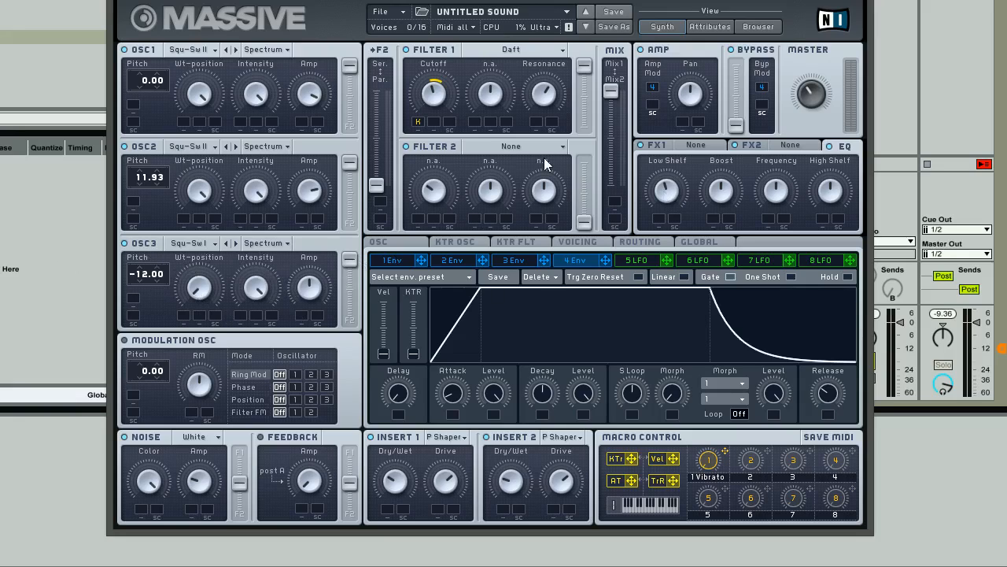
{"action": "left_click", "coordinate": [665, 148]}
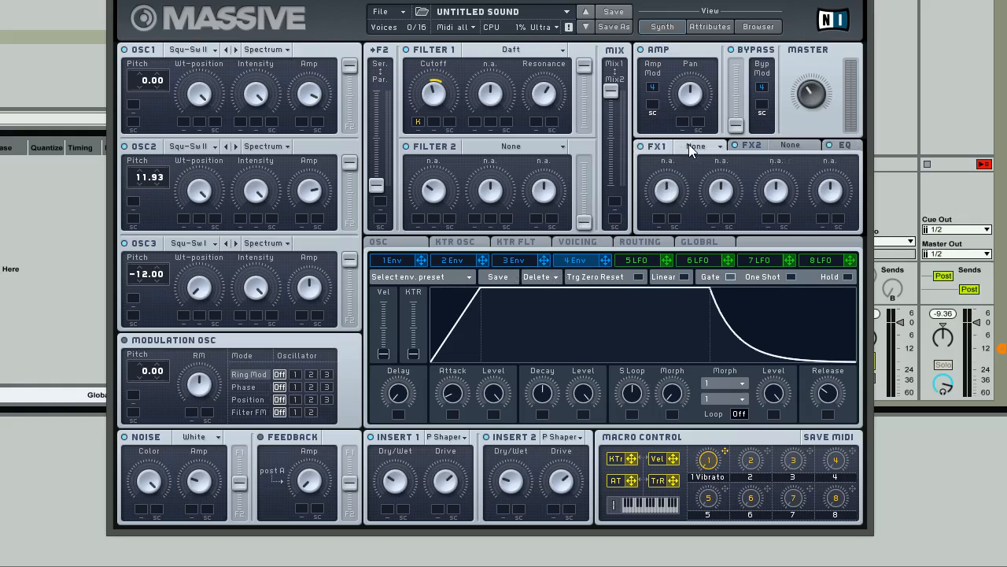
{"action": "left_click", "coordinate": [713, 147]}
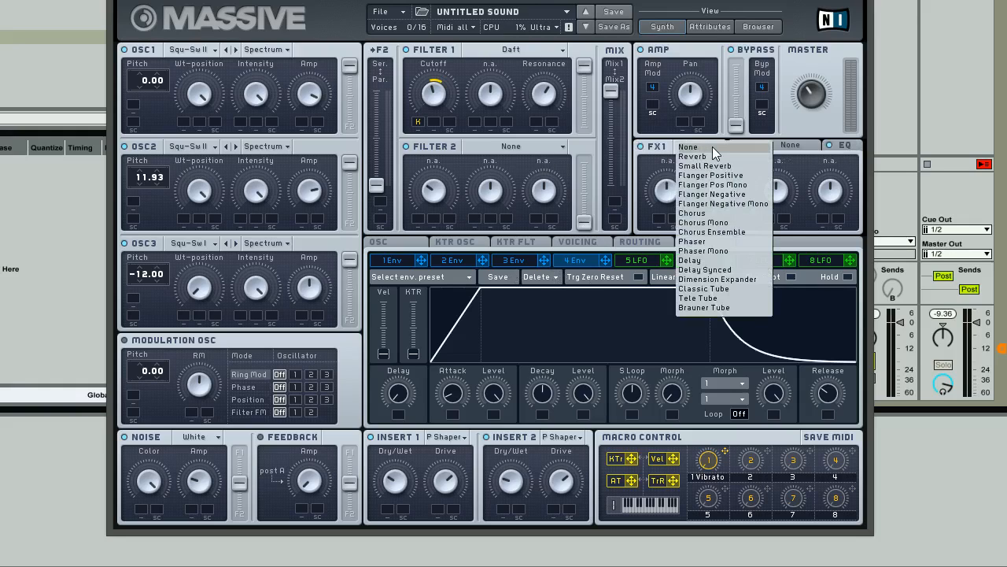
{"action": "left_click", "coordinate": [795, 118]}
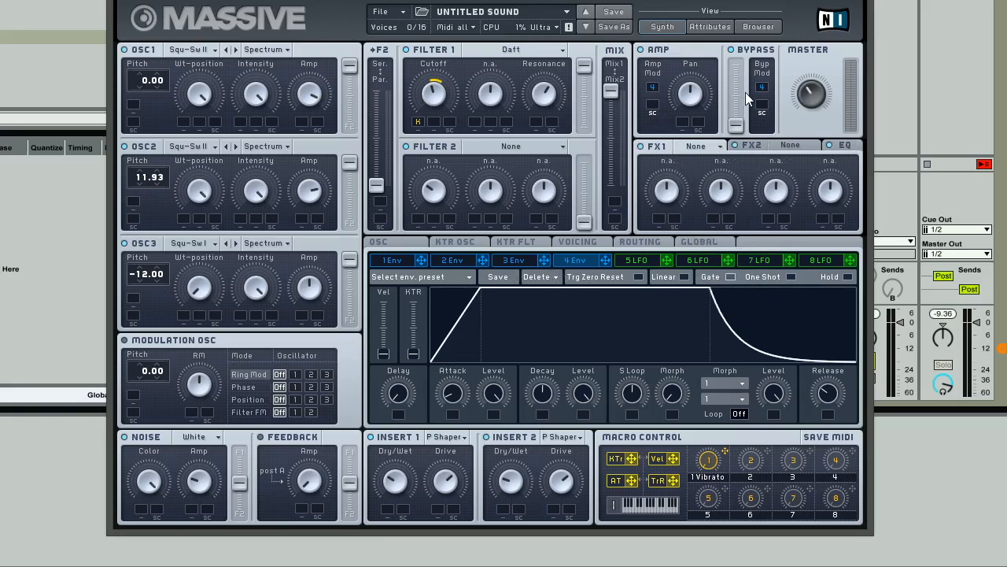
{"action": "left_click", "coordinate": [794, 146]}
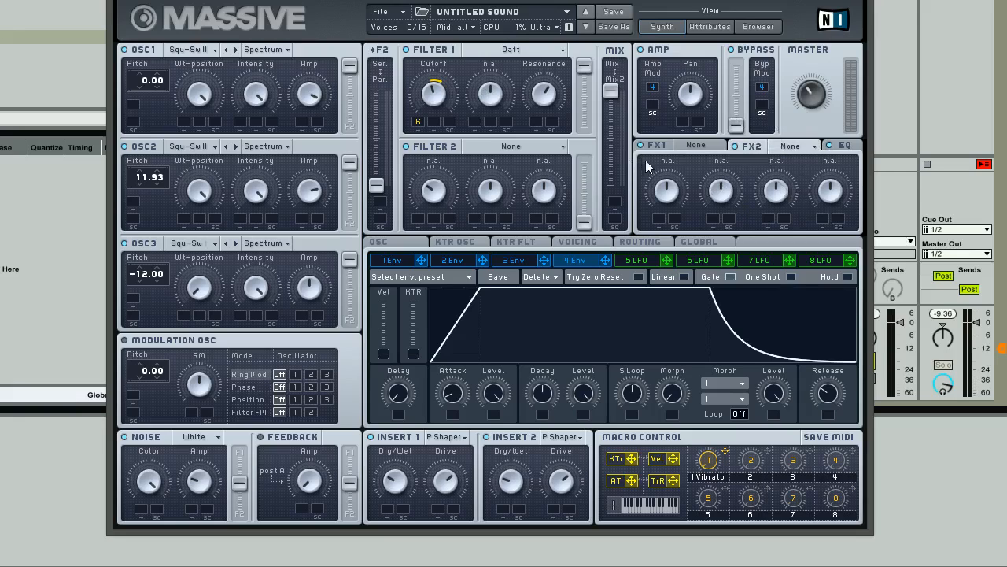
Step: Load Reverb into FX1, and reduce its dry/wet to a low level and its size to below half
{"action": "left_click", "coordinate": [695, 148]}
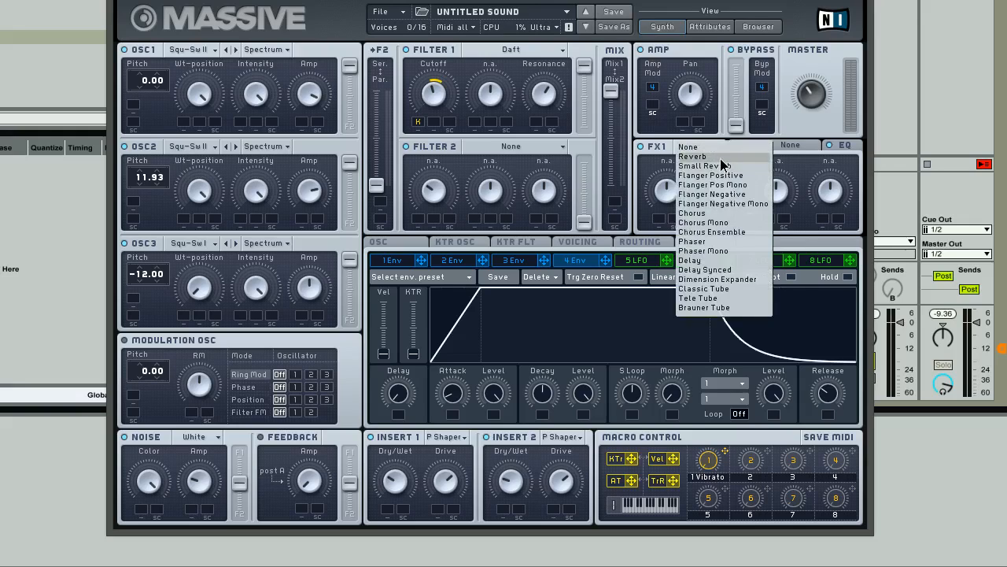
{"action": "left_click", "coordinate": [720, 160]}
{"action": "left_click_drag", "start_coordinate": [667, 195], "coordinate": [667, 236]}
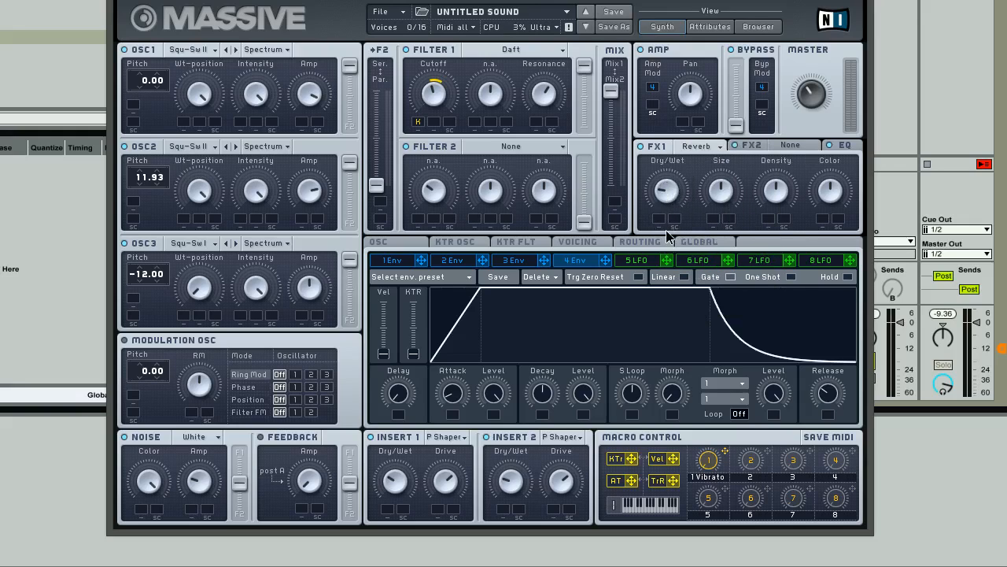
{"action": "left_click_drag", "start_coordinate": [726, 190], "coordinate": [724, 213]}
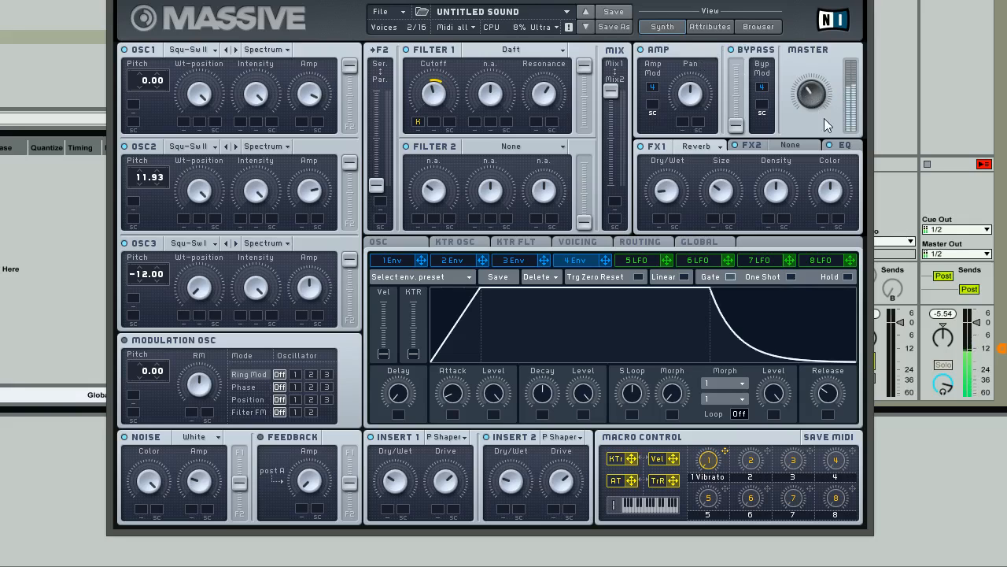
Step: Shorten the attack of envelope 4 to a low value and lower the Filter 1 cutoff slightly
{"action": "left_click_drag", "start_coordinate": [462, 396], "coordinate": [461, 552]}
{"action": "left_click_drag", "start_coordinate": [452, 392], "coordinate": [465, 414]}
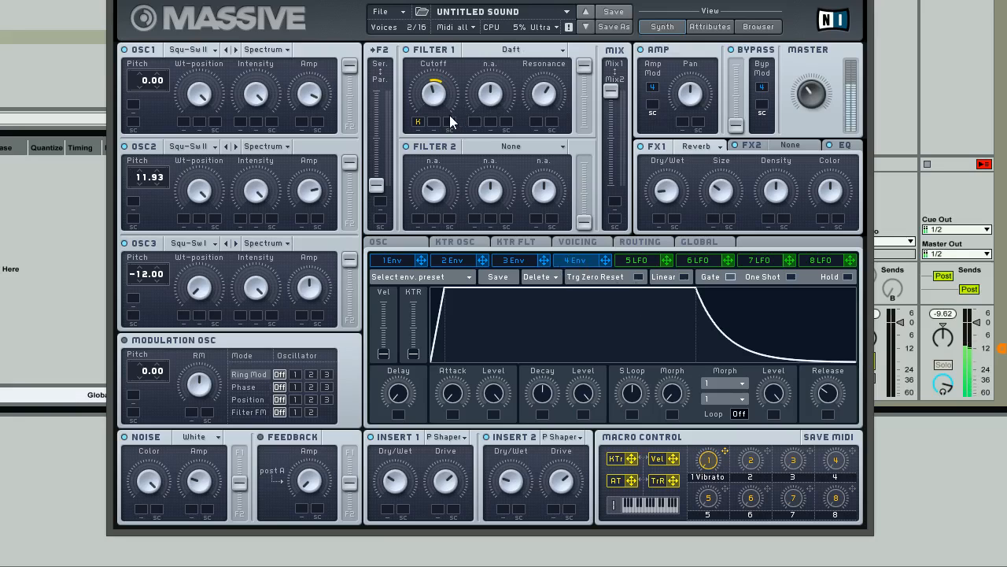
{"action": "mouse_move", "coordinate": [438, 104]}
{"action": "left_mouse_down"}
{"action": "mouse_move", "coordinate": [436, 58]}
{"action": "mouse_move", "coordinate": [432, 142]}
{"action": "mouse_move", "coordinate": [432, 88]}
{"action": "mouse_move", "coordinate": [433, 110]}
{"action": "left_mouse_up"}
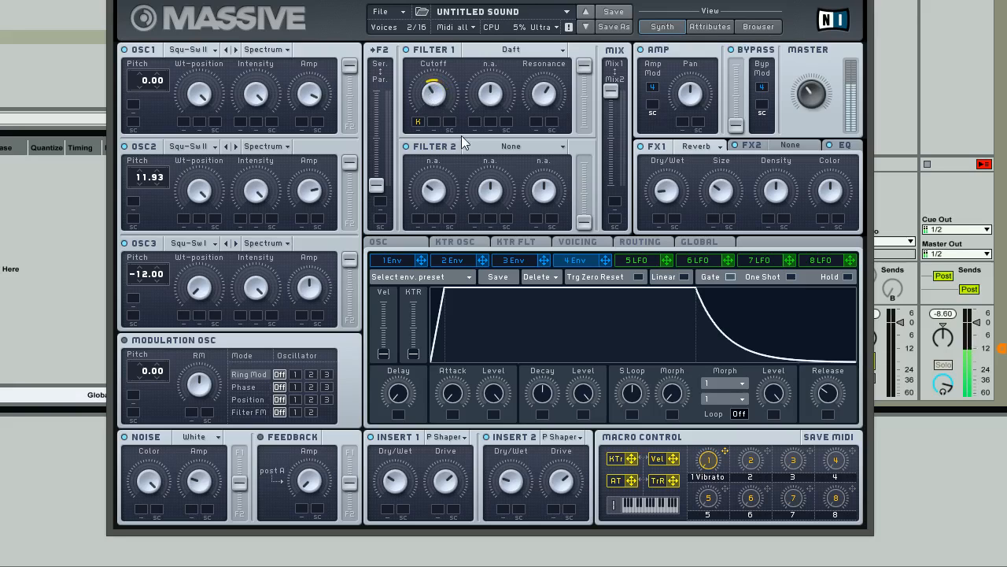